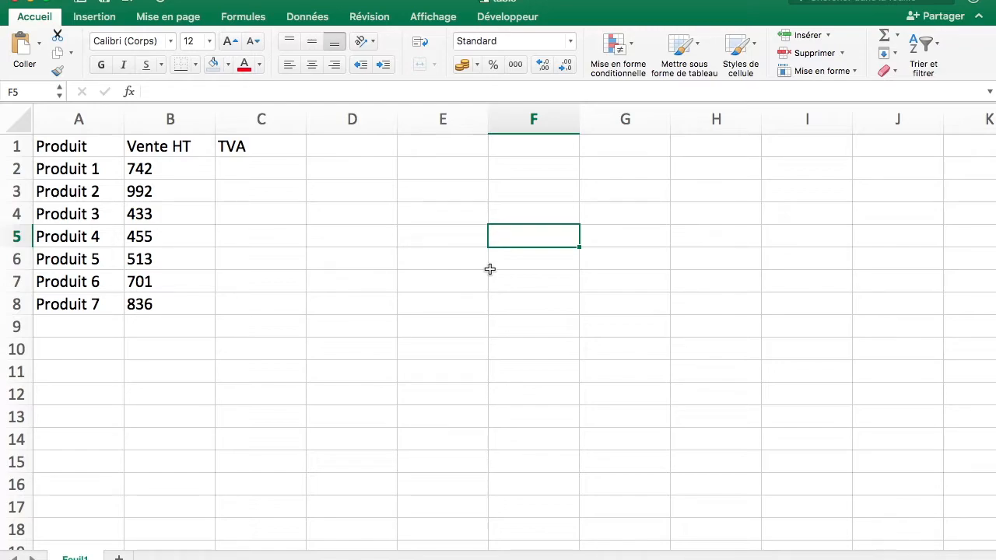
left_click_drag(96, 147, 147, 310)
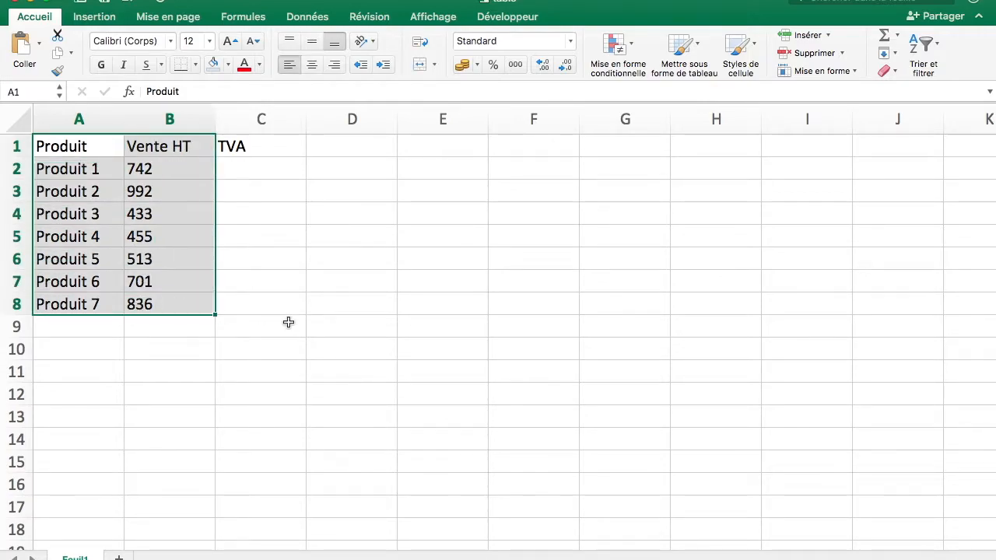
left_click_drag(289, 306, 117, 158)
left_click(89, 143)
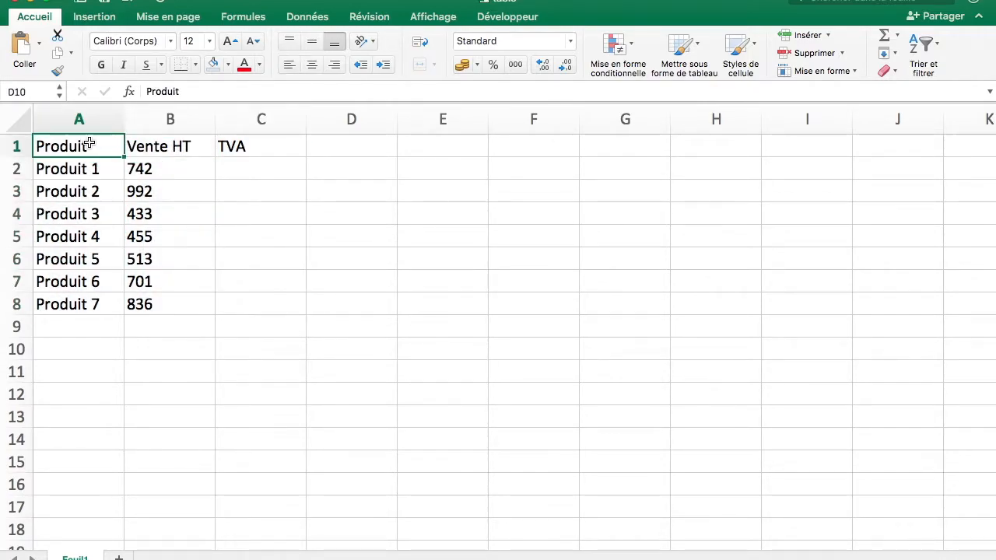
left_click_drag(90, 143, 232, 303)
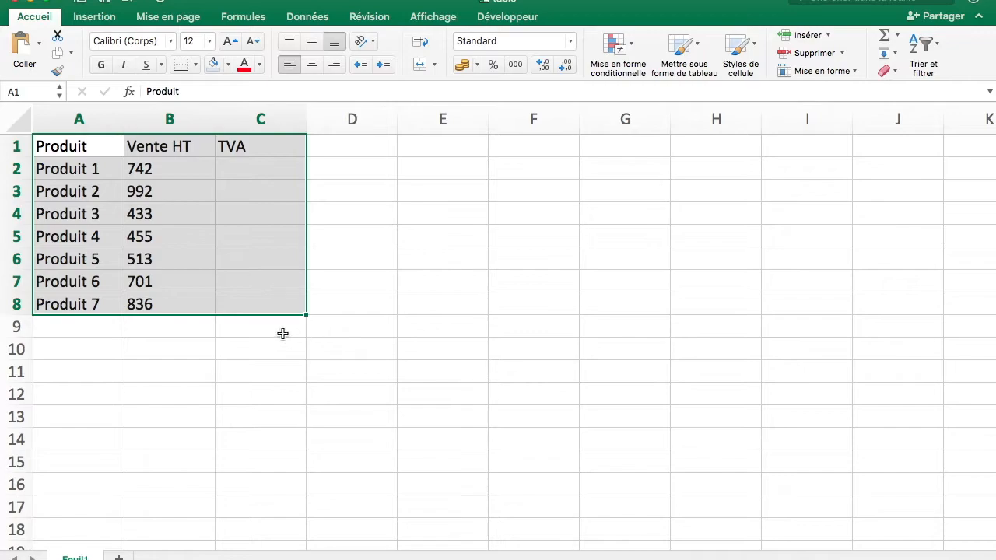
left_click(267, 362)
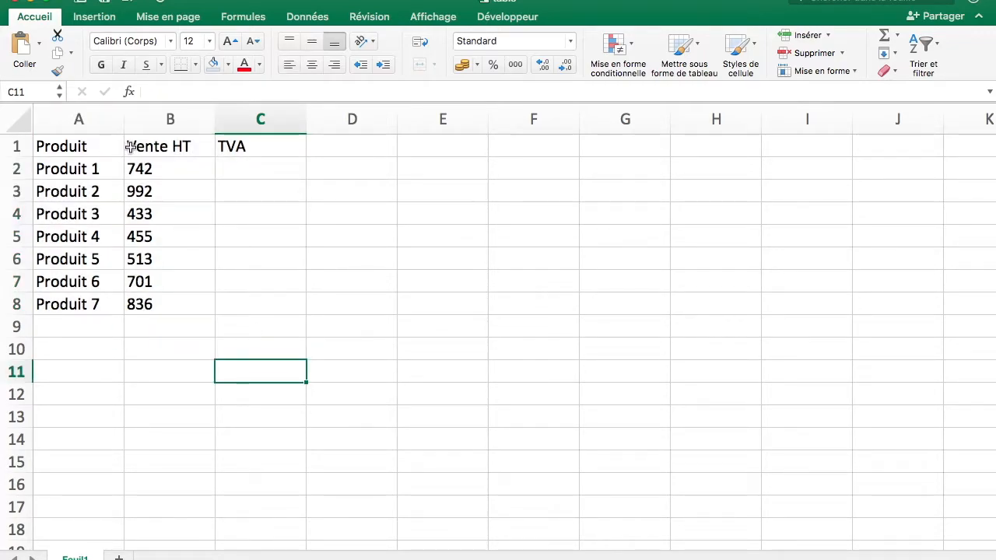
left_click(266, 352)
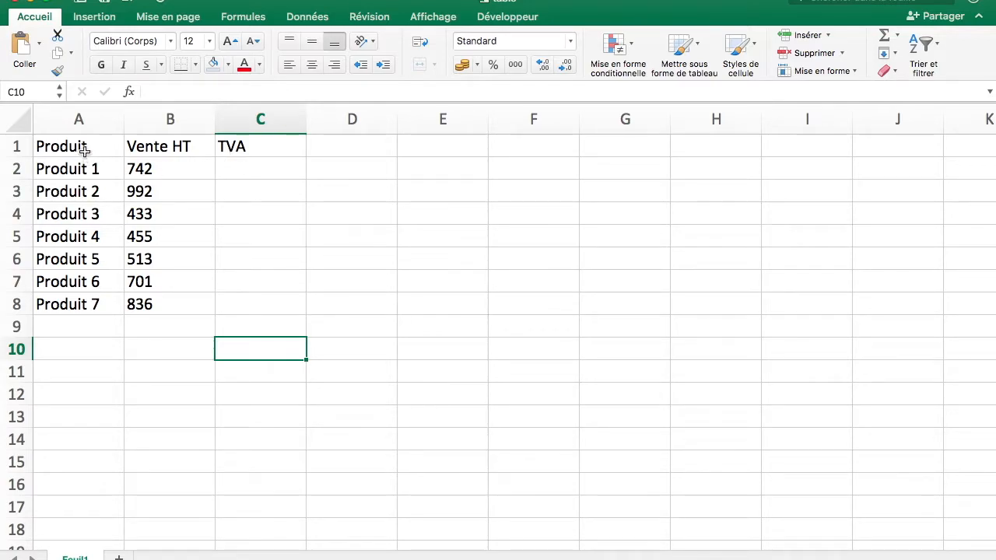
- Convert the range A1:C8 into a table that uses its first row as headers
left_click_drag(84, 151, 229, 304)
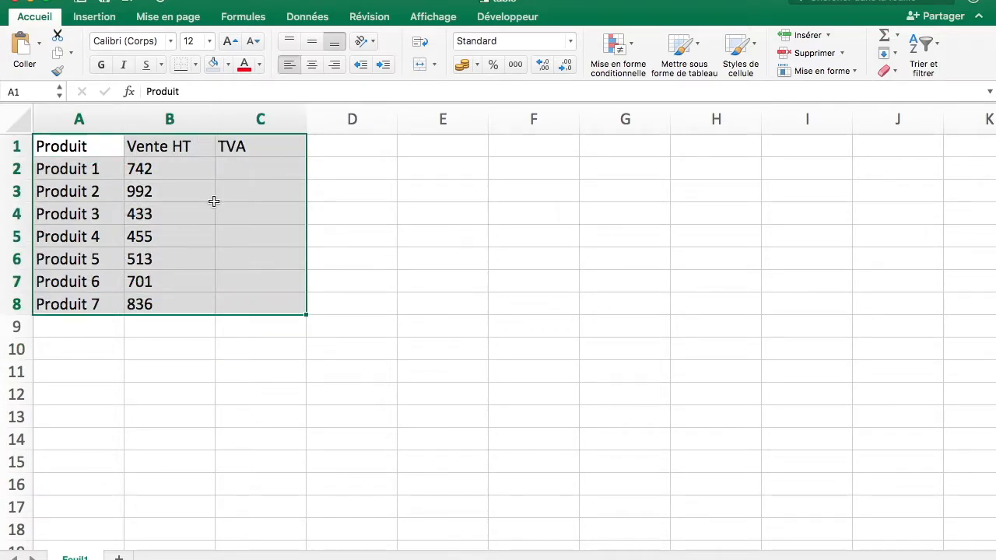
left_click(95, 16)
left_click(175, 49)
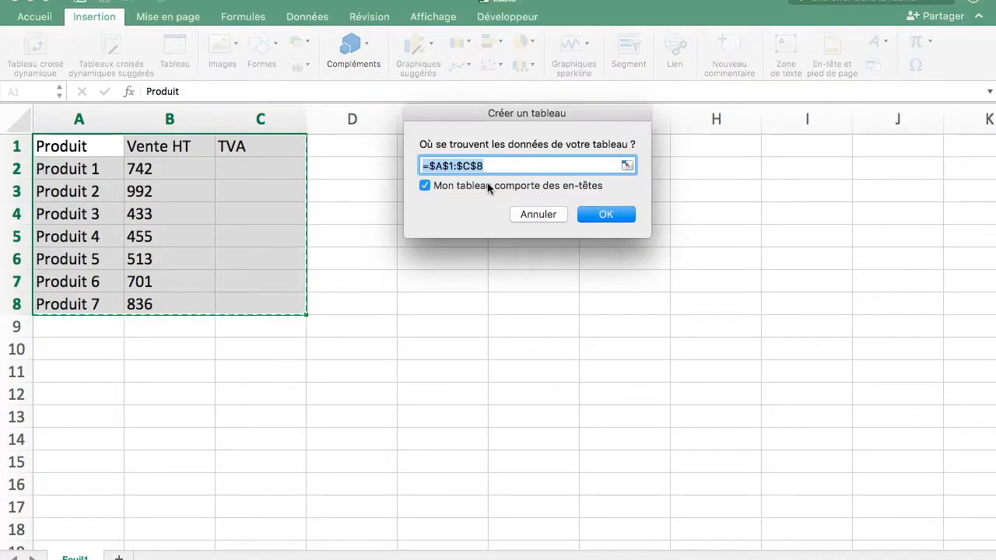
left_click_drag(482, 113, 440, 210)
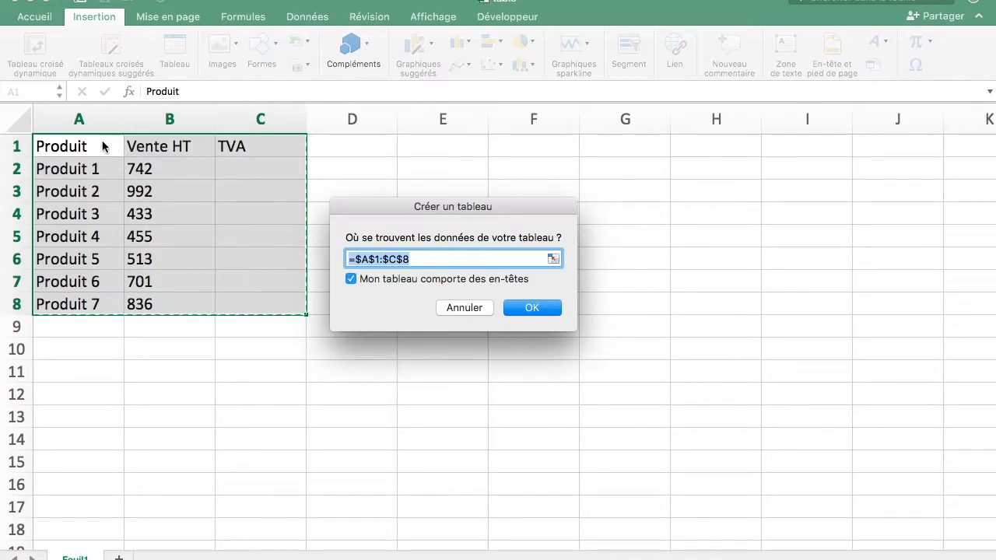
left_click(526, 311)
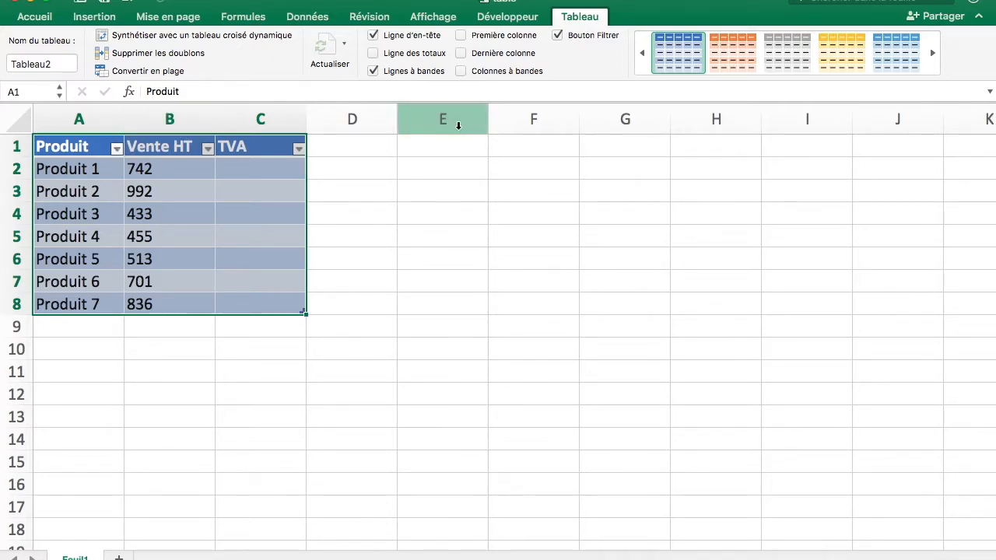
- Add a totals row to the table and set the Vente HT column's total to Sum
left_click(428, 54)
left_click(265, 365)
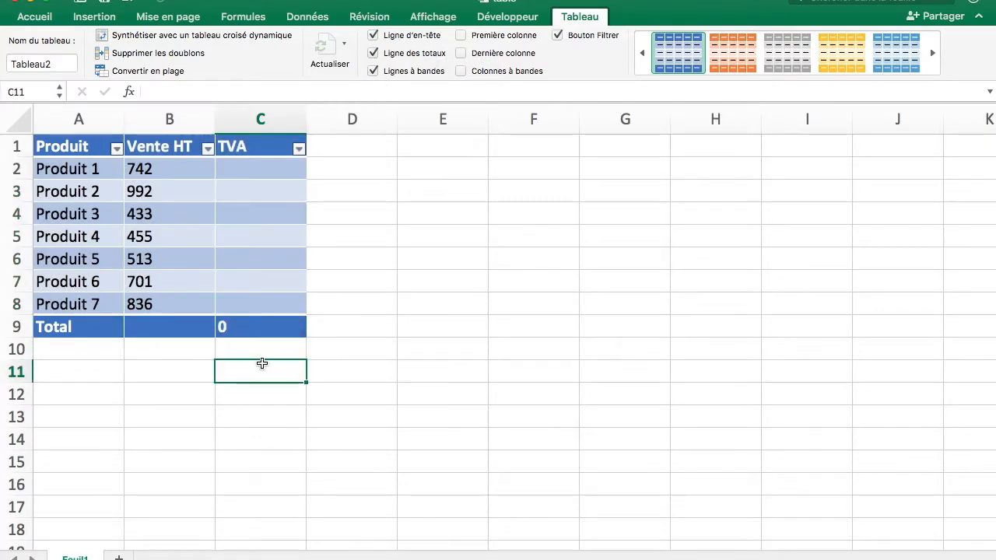
left_click(189, 327)
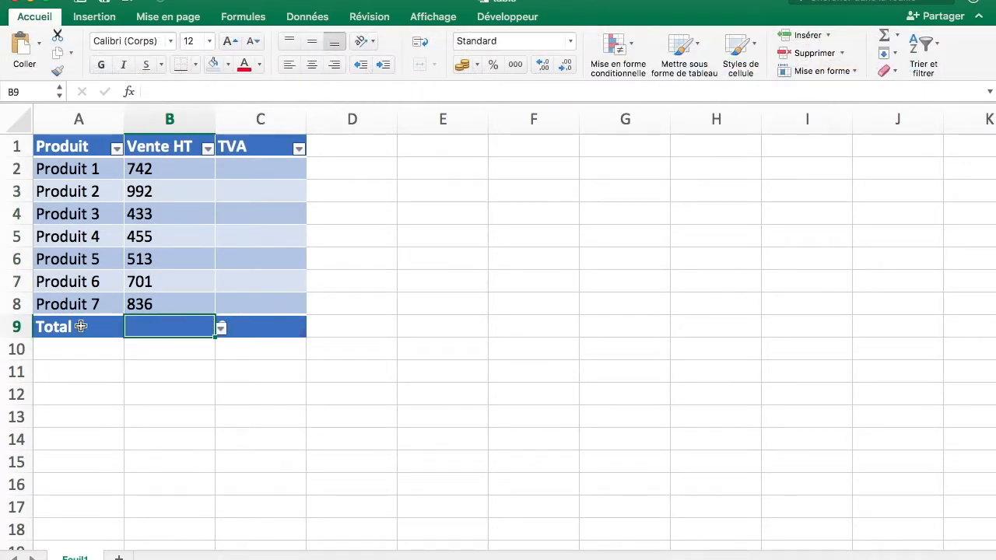
left_click(221, 329)
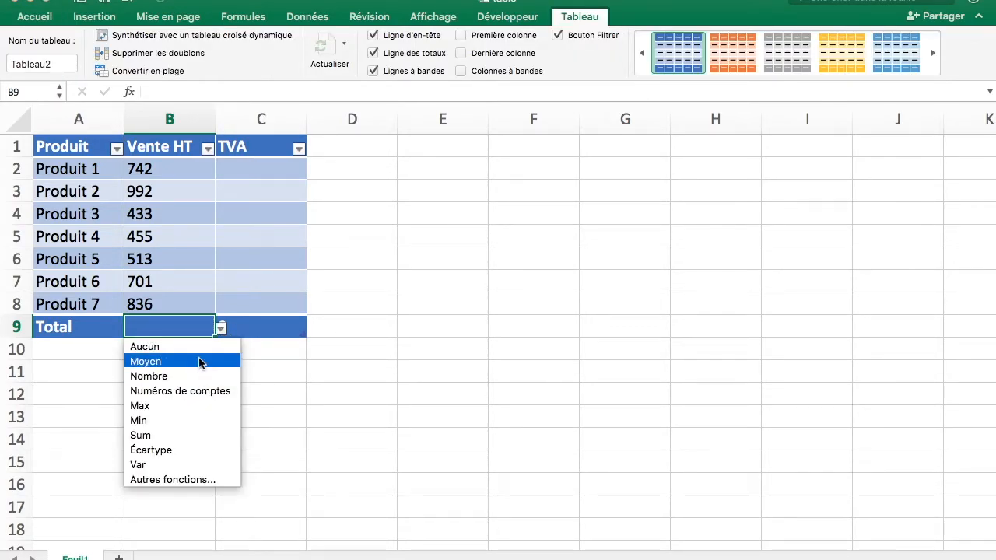
left_click(196, 438)
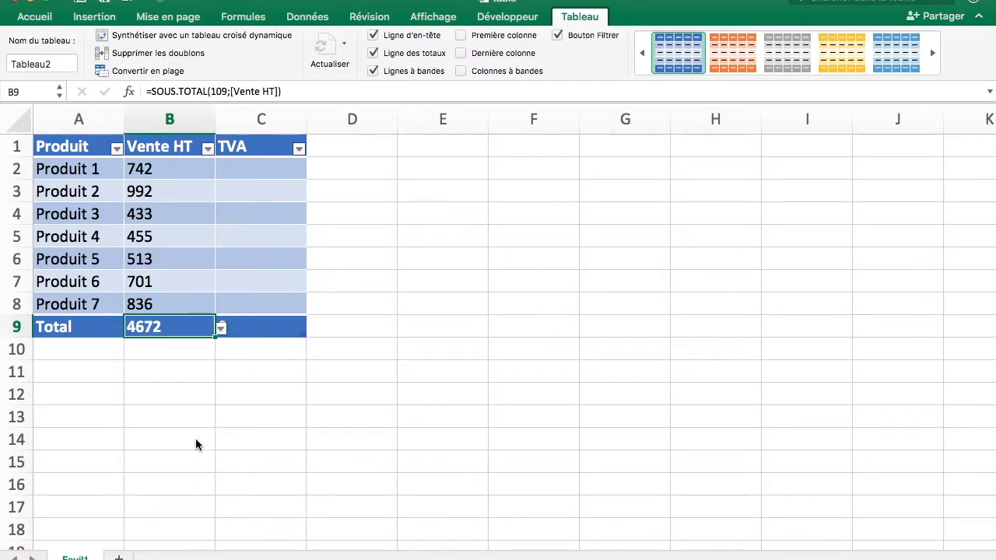
left_click_drag(165, 169, 163, 287)
left_click(206, 400)
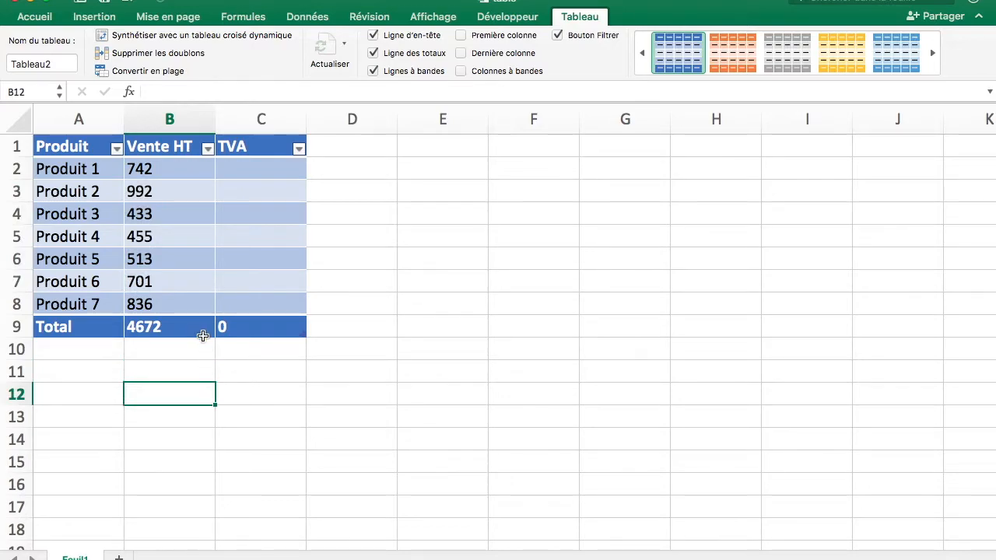
- Examine the formula behind the Vente HT total in cell B9 without changing it
left_click(201, 331)
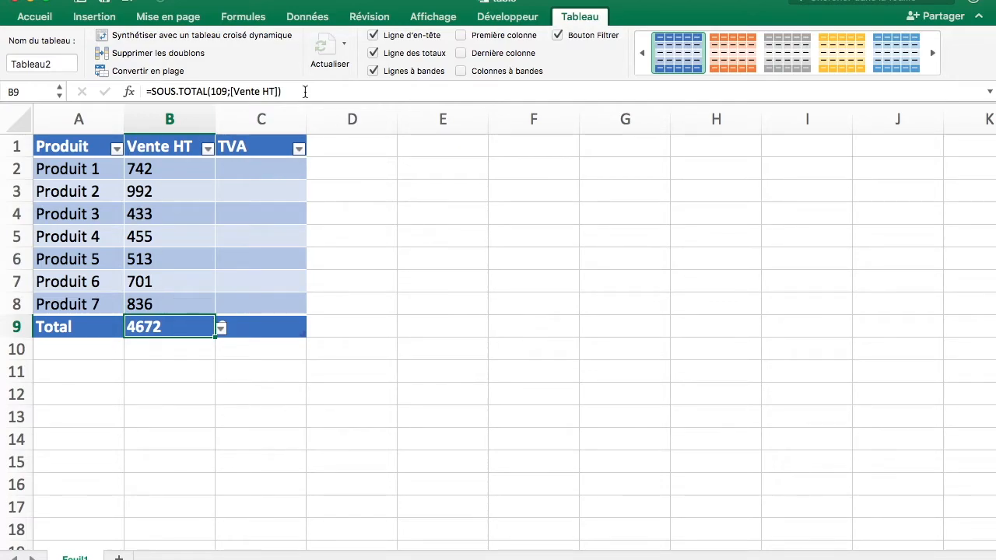
left_click(304, 92)
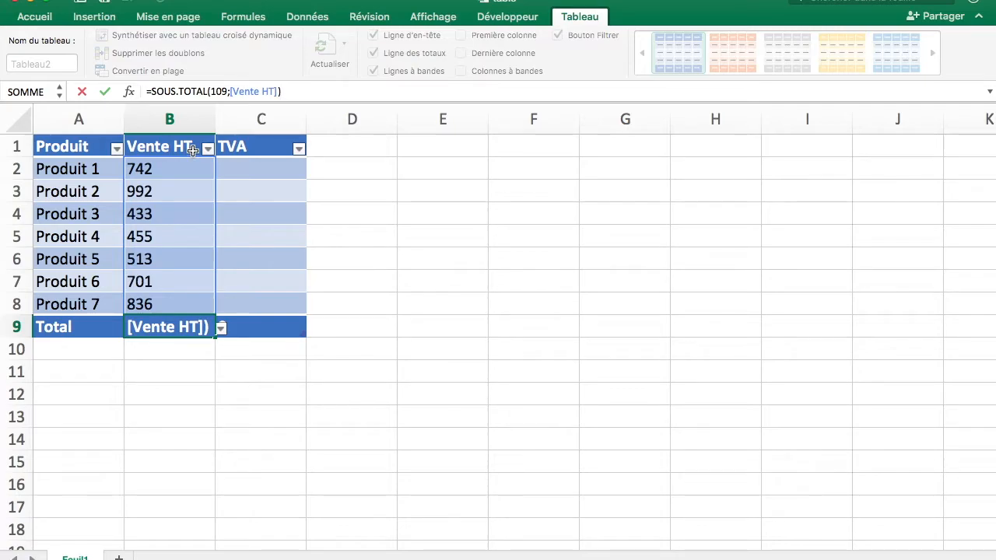
key("Return")
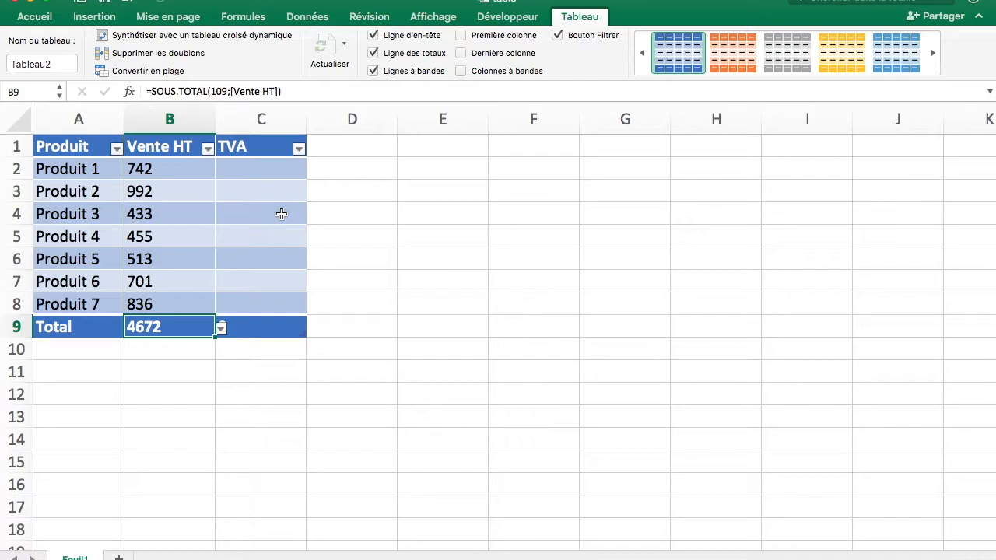
- Replace the total in B9 with the formula =SOMME([Vente HT]), covering all seven product rows
type("=so")
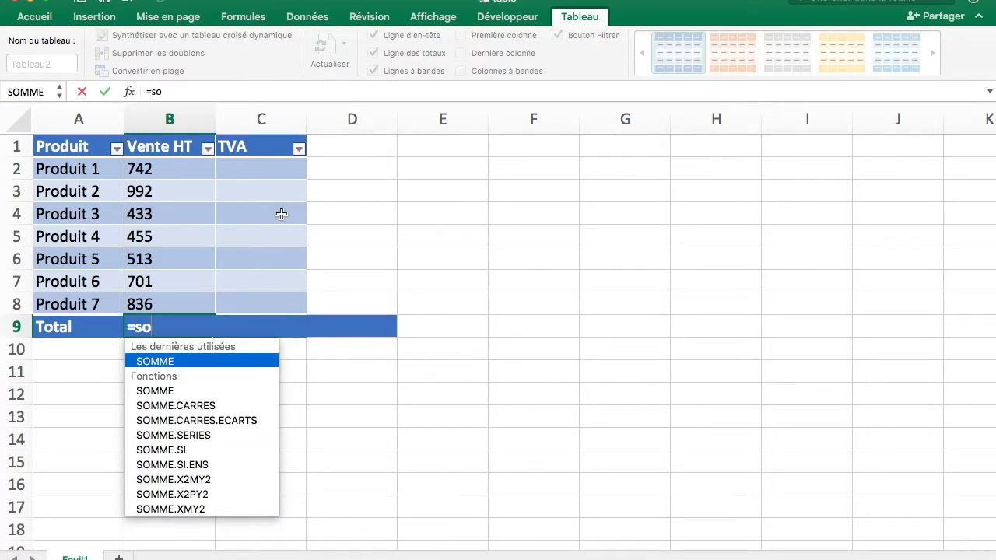
key("Tab")
left_click_drag(187, 168, 181, 260)
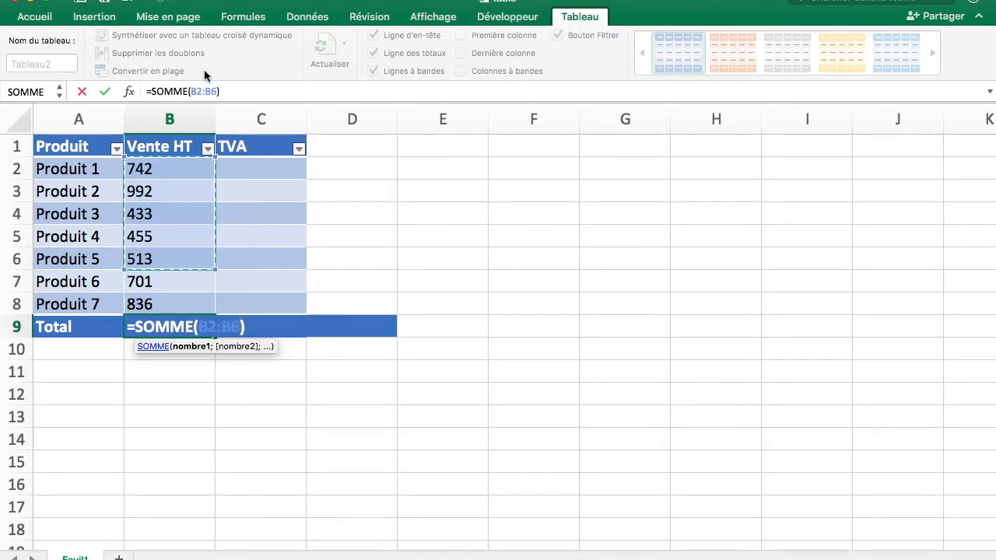
left_click_drag(185, 304, 174, 169)
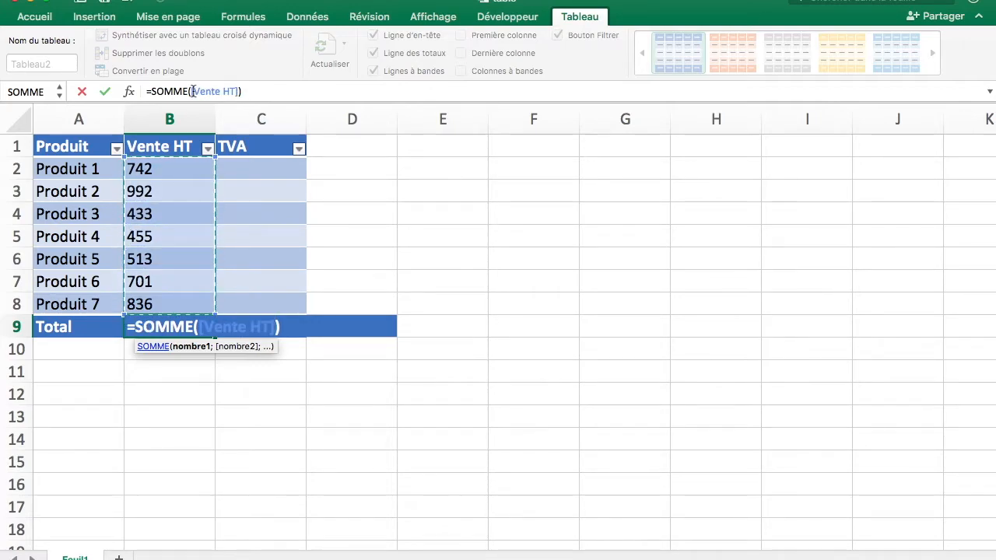
key("Return")
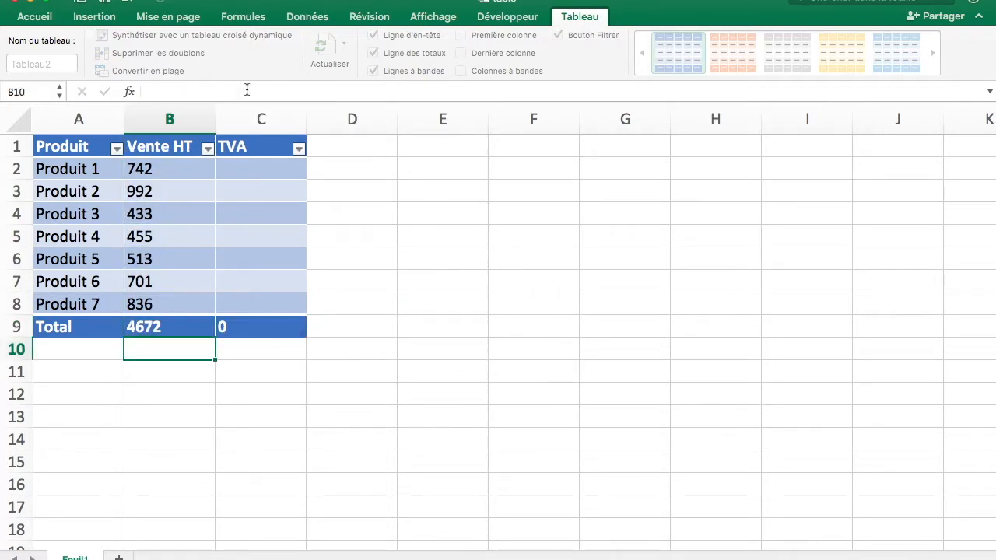
left_click(182, 325)
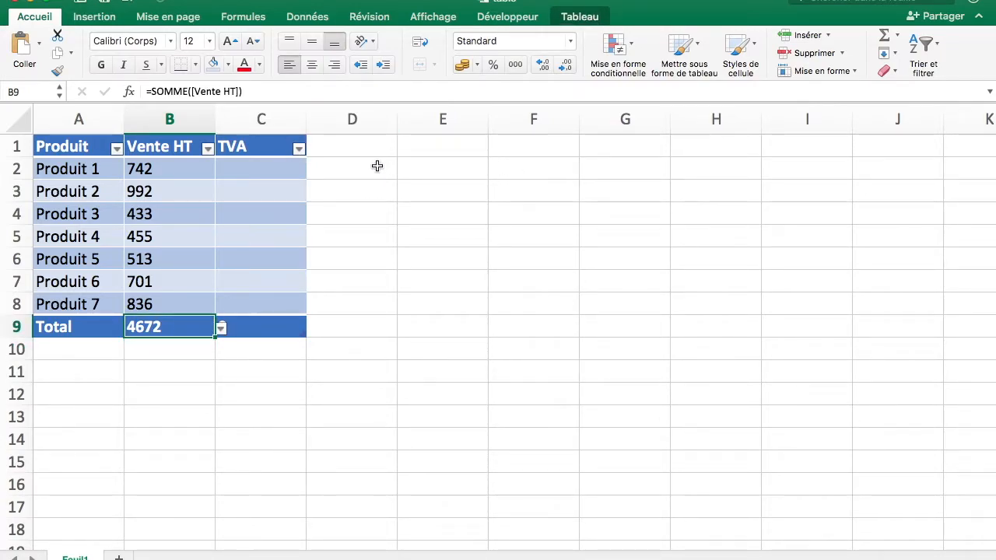
- In cell F2, outside the table, sum the sales column with =SOMME(Tableau2[Vente HT])
left_click(471, 169)
left_click(524, 170)
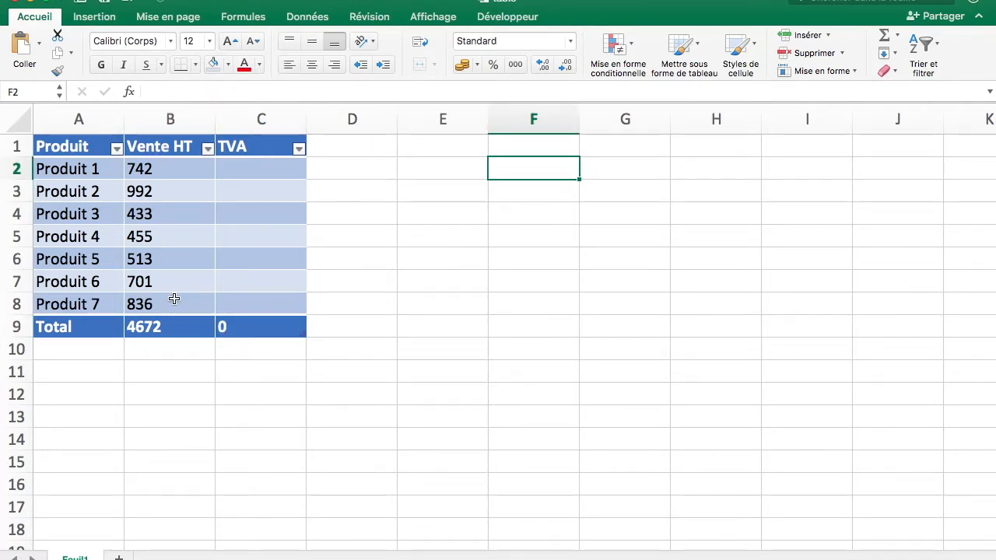
type("=")
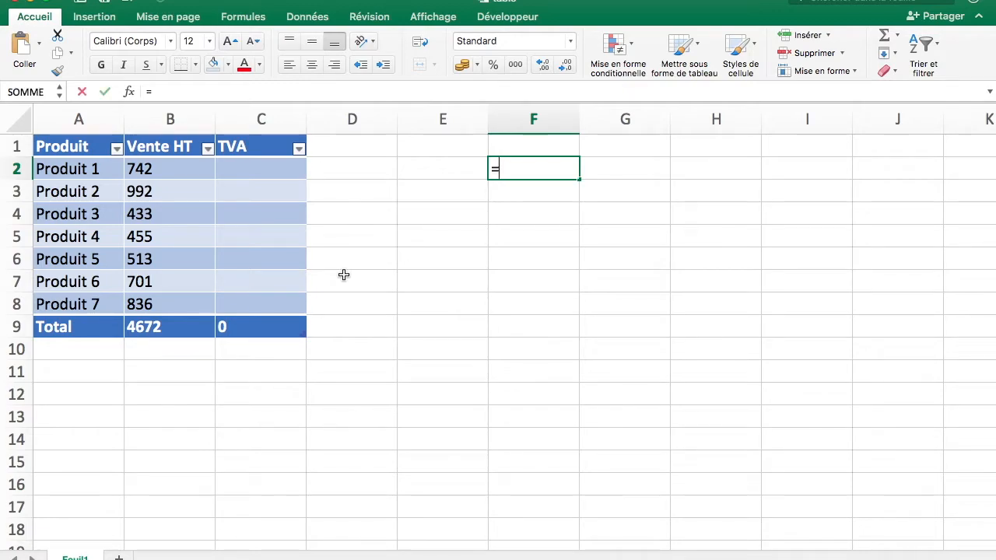
type("somme(")
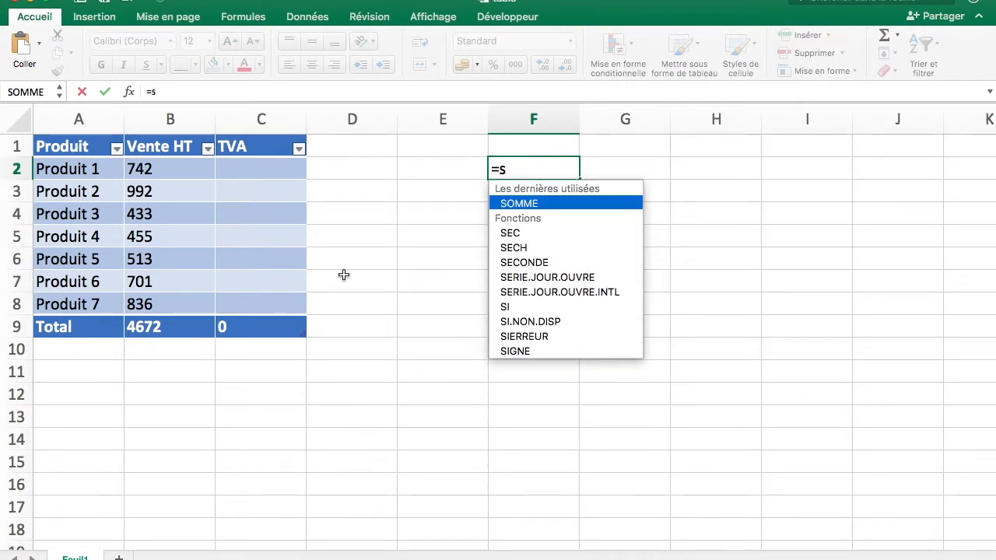
left_click_drag(162, 303, 162, 171)
type(")")
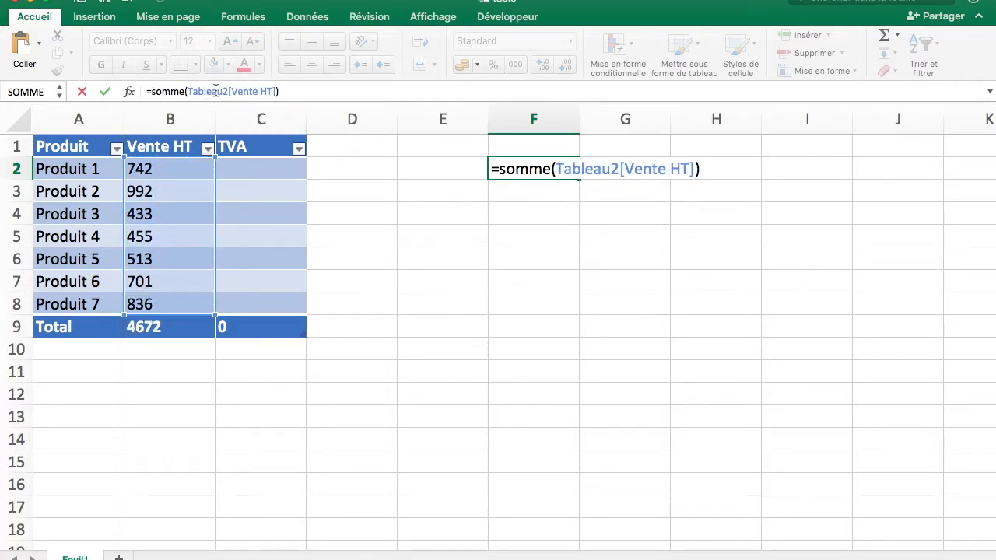
left_click(305, 92)
key("Return")
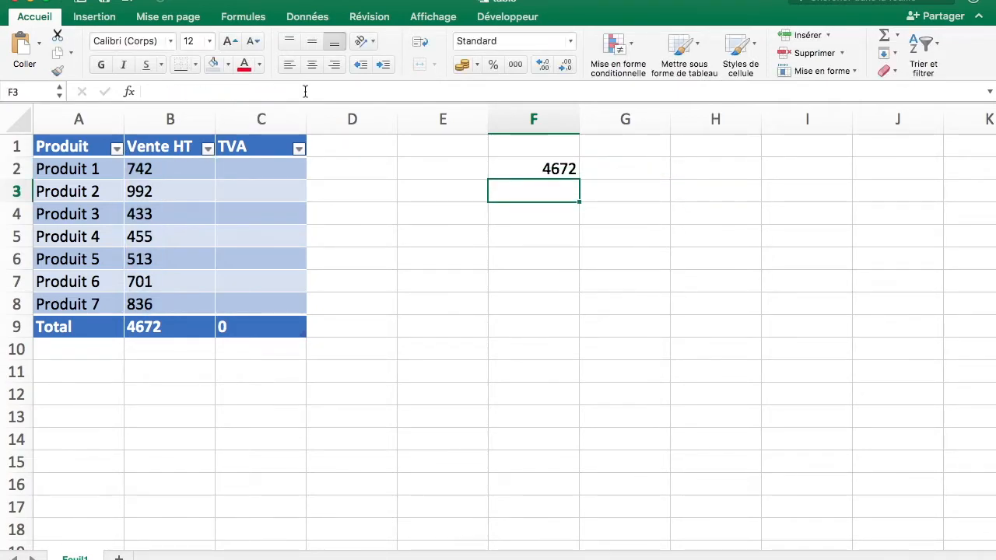
left_click(514, 162)
- Rename the product sales table as TableVentes
left_click(61, 143)
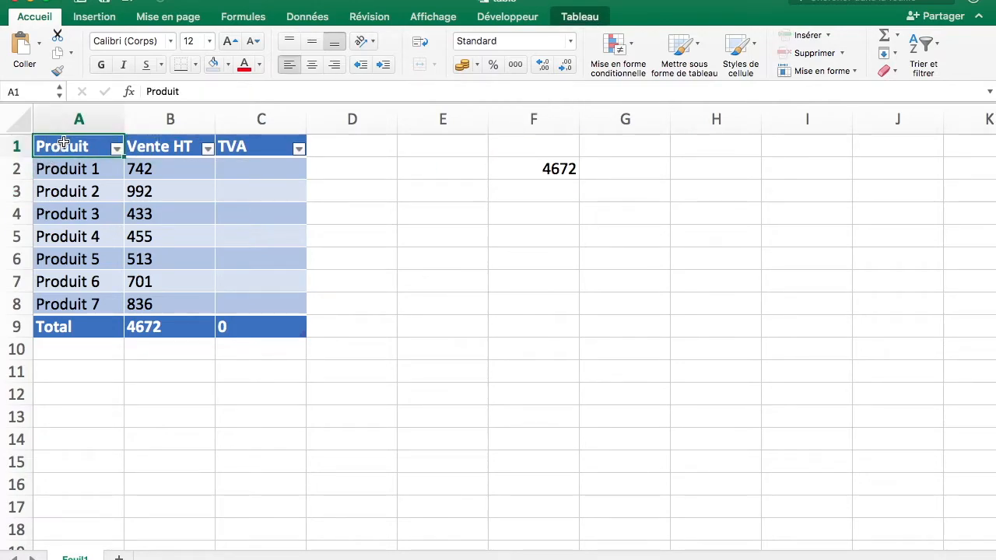
left_click_drag(248, 328, 92, 146)
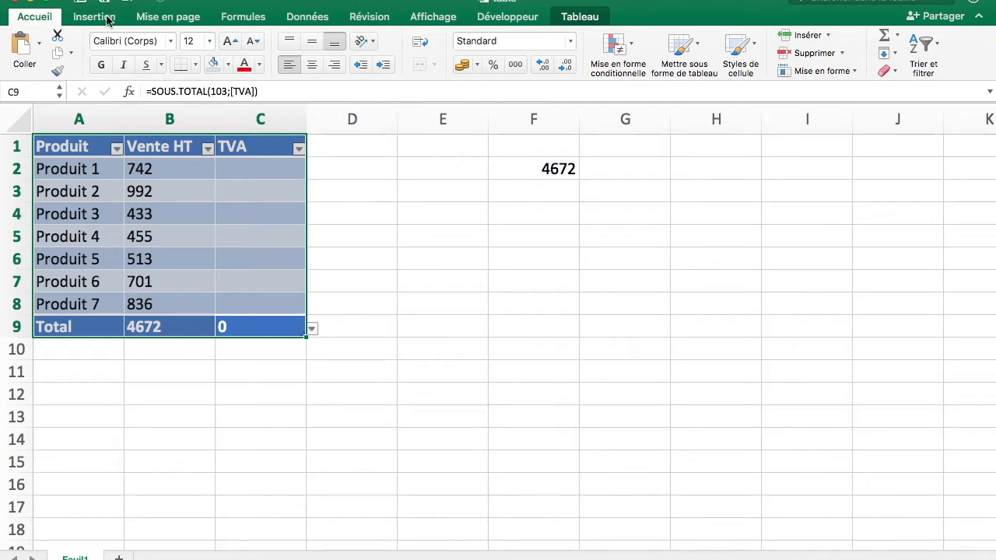
left_click(599, 22)
left_click(56, 64)
double_click(56, 64)
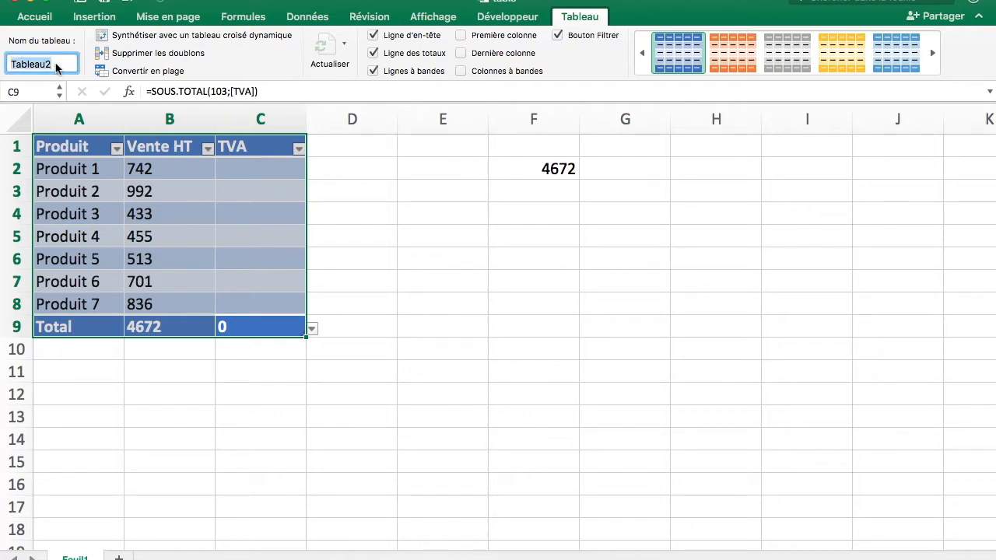
type("Ta")
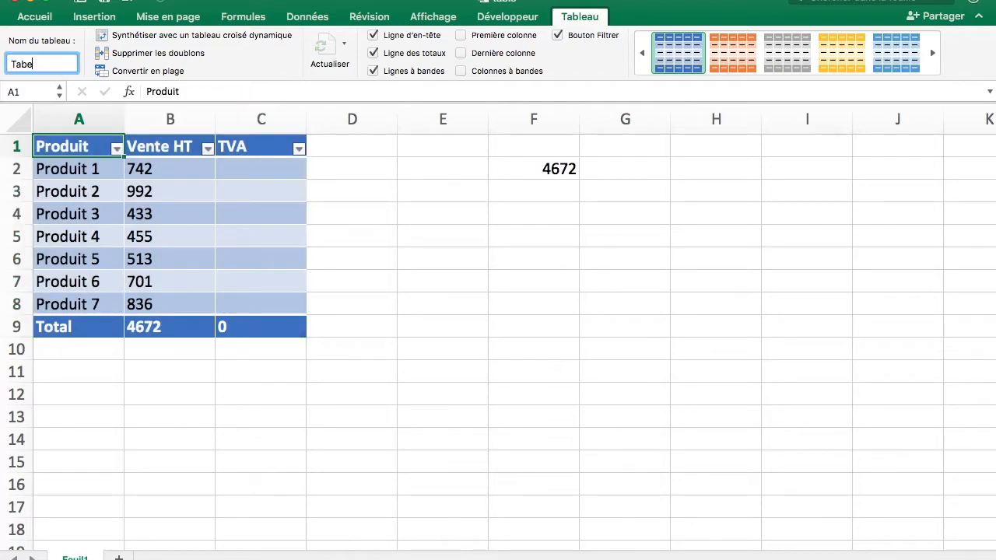
type("bleVentes")
key("Return")
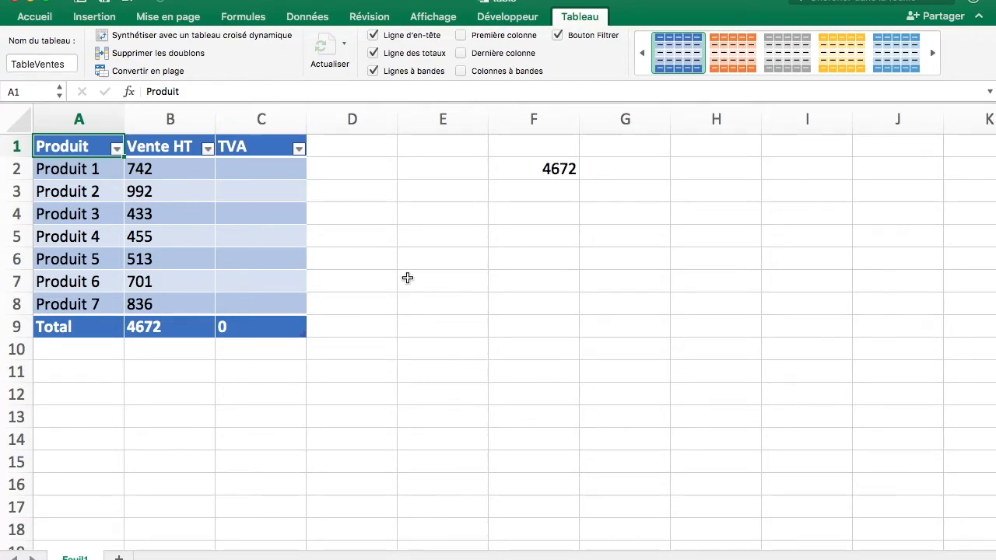
- Examine how the sum formula in cell F2 refers to the renamed table
left_click(406, 282)
left_click(547, 168)
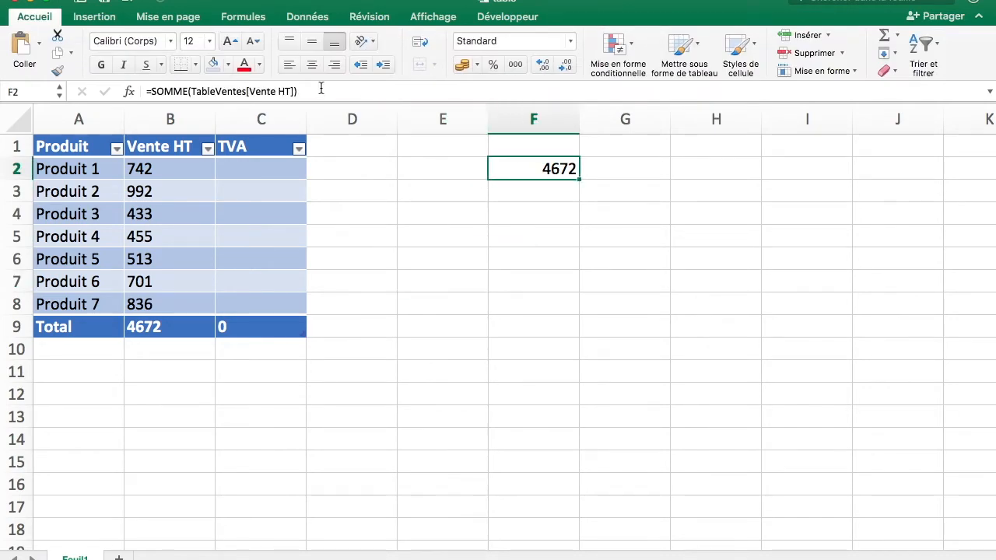
left_click(217, 87)
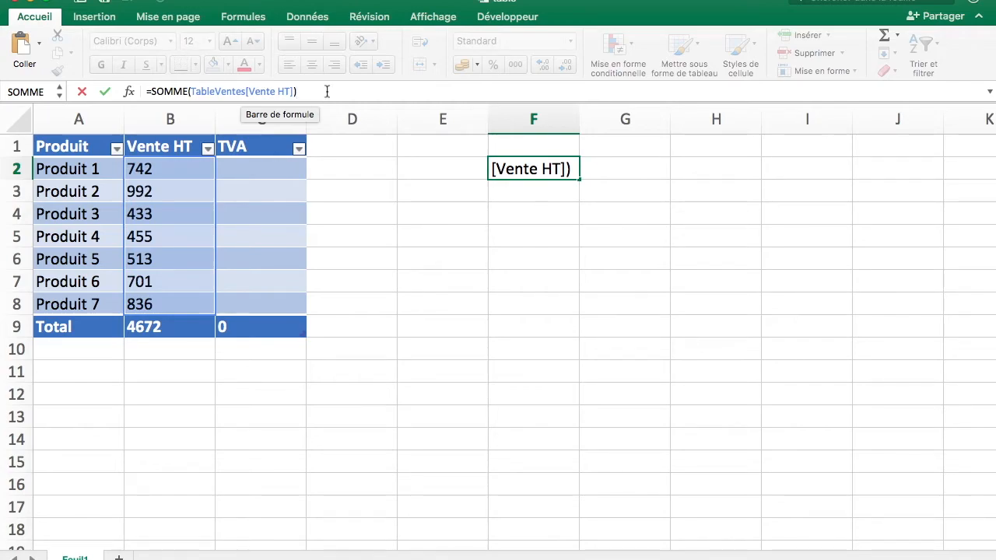
key("Return")
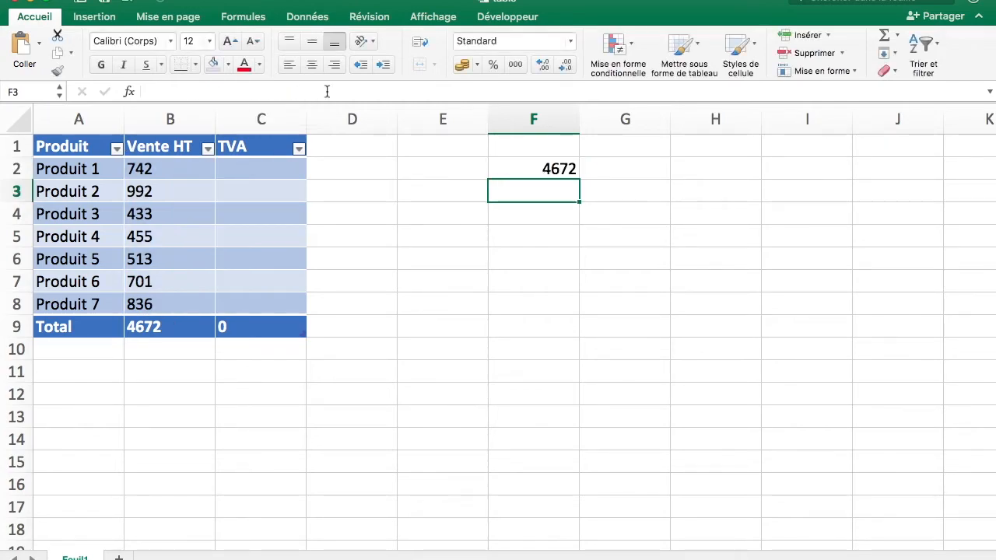
- Calculate the tax in the TVA column from cell C2 with the formula =[@[Vente HT]]*20%
left_click(275, 170)
type("=")
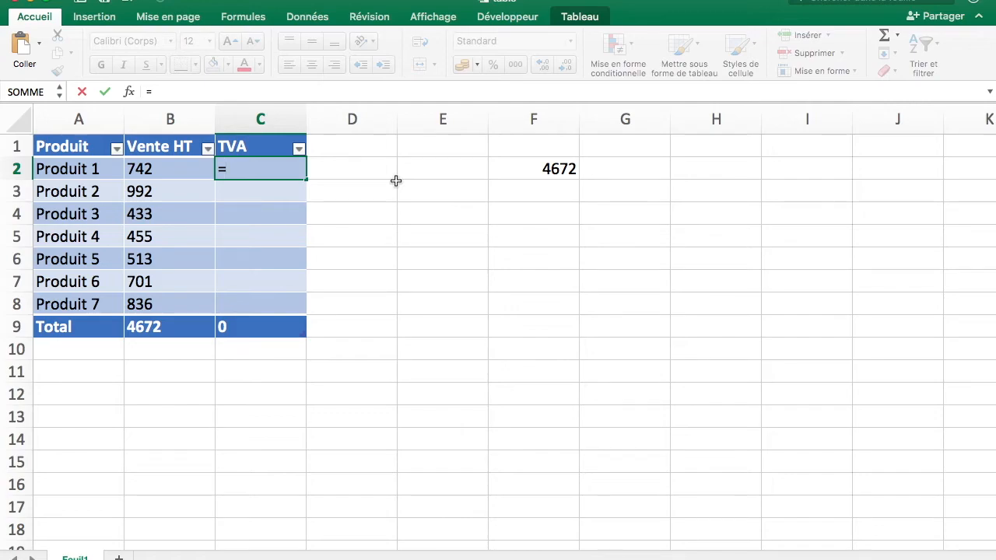
key("Left")
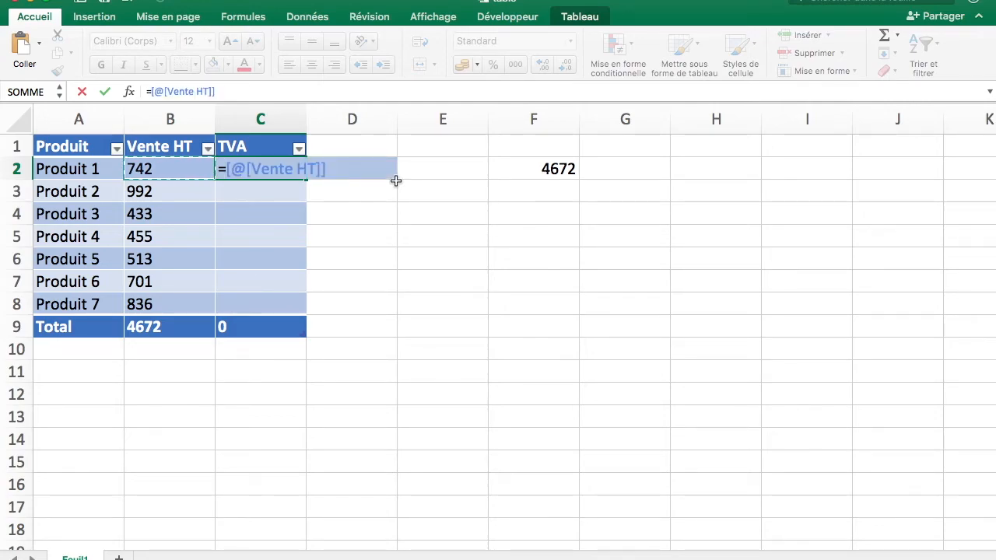
type("*20")
key("Return")
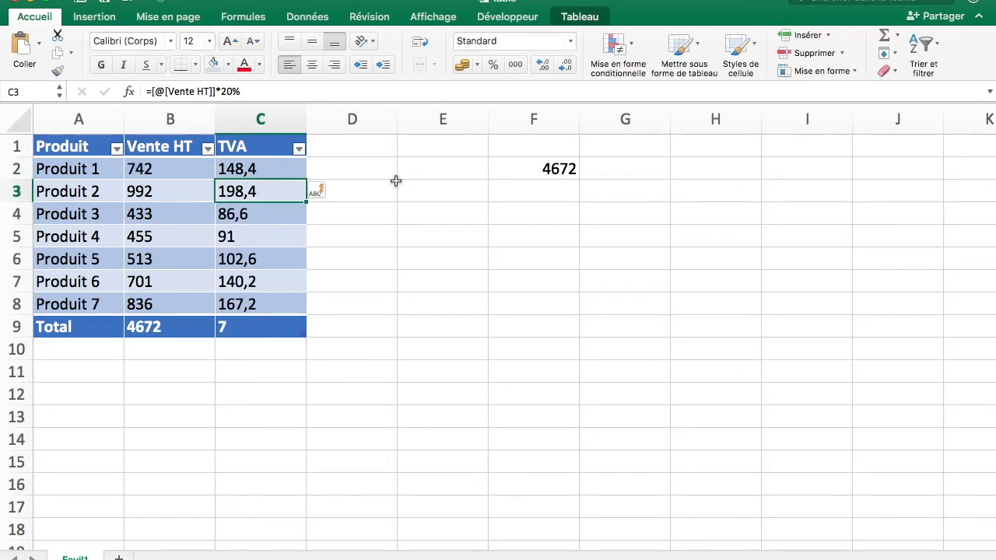
- Examine the structured reference formula in C2 and in the other rows of the TVA column
left_click(293, 171)
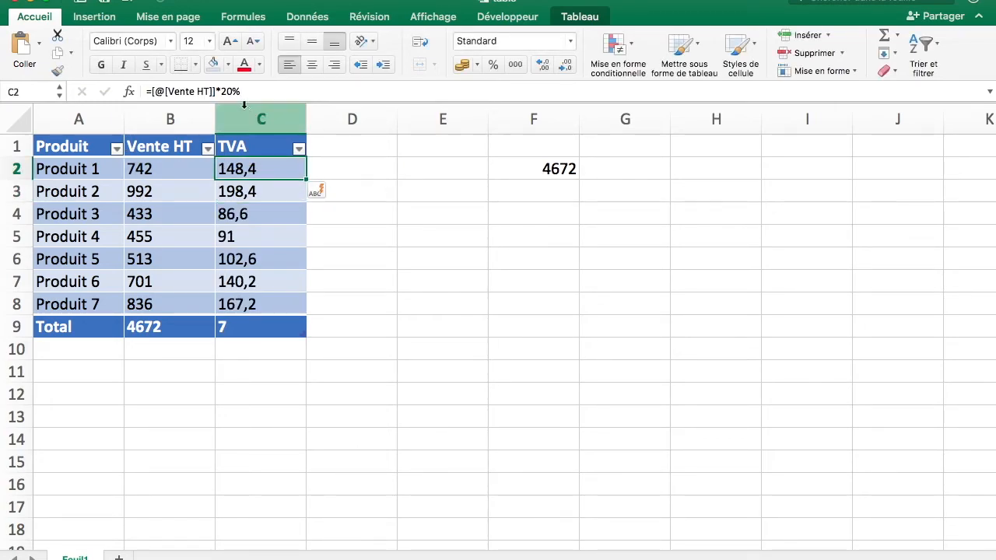
left_click(156, 92)
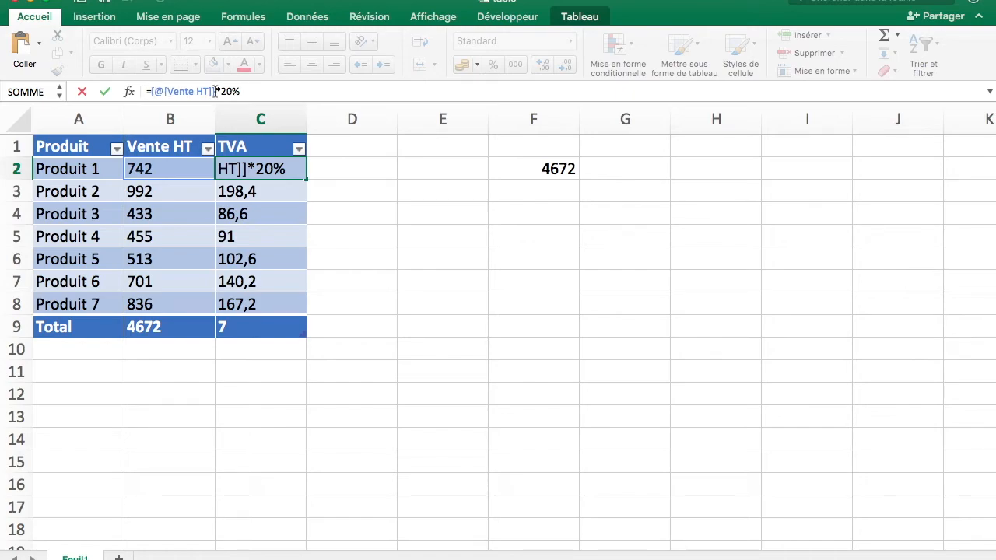
key("Return")
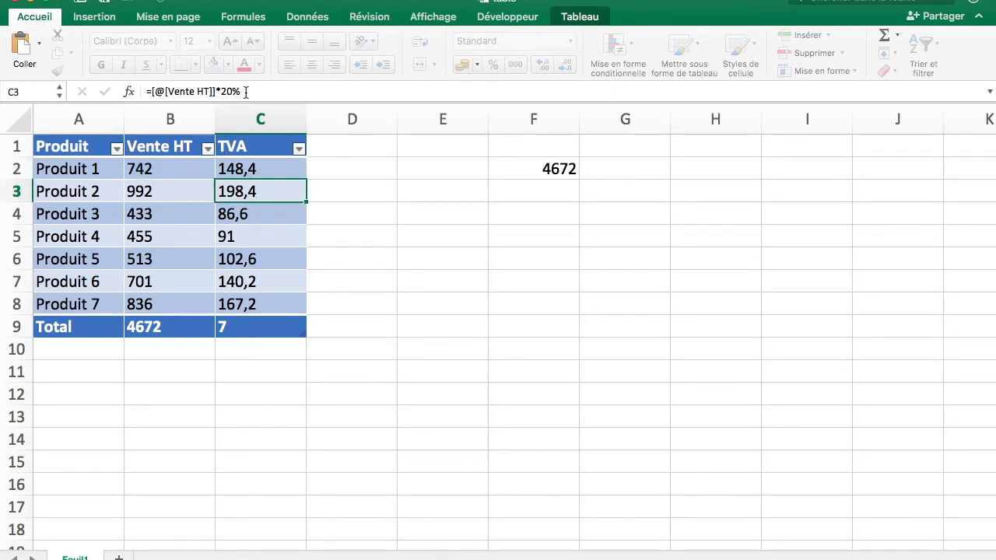
left_click(296, 172)
left_click(284, 263)
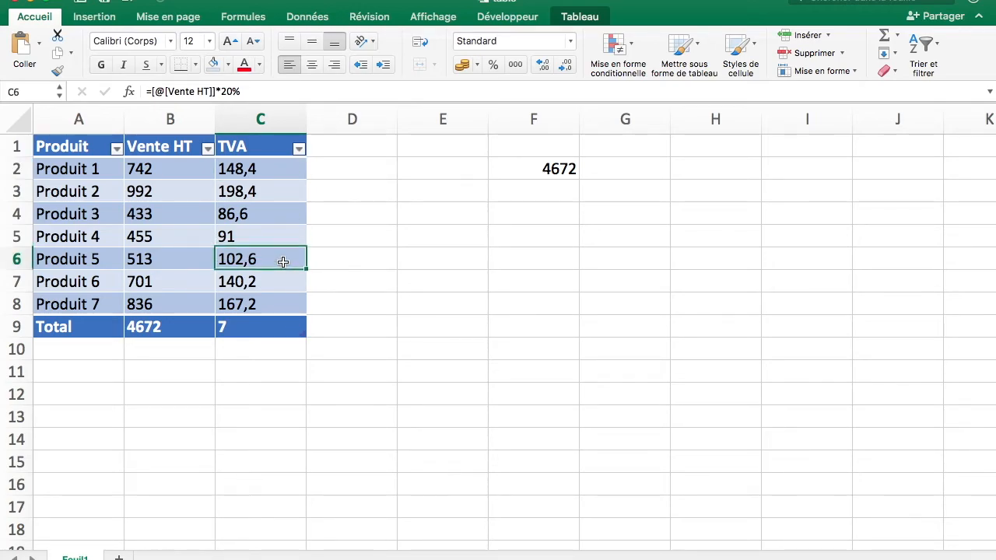
- Clear the total in C9 and set the TVA column's total row function to Sum
left_click(267, 330)
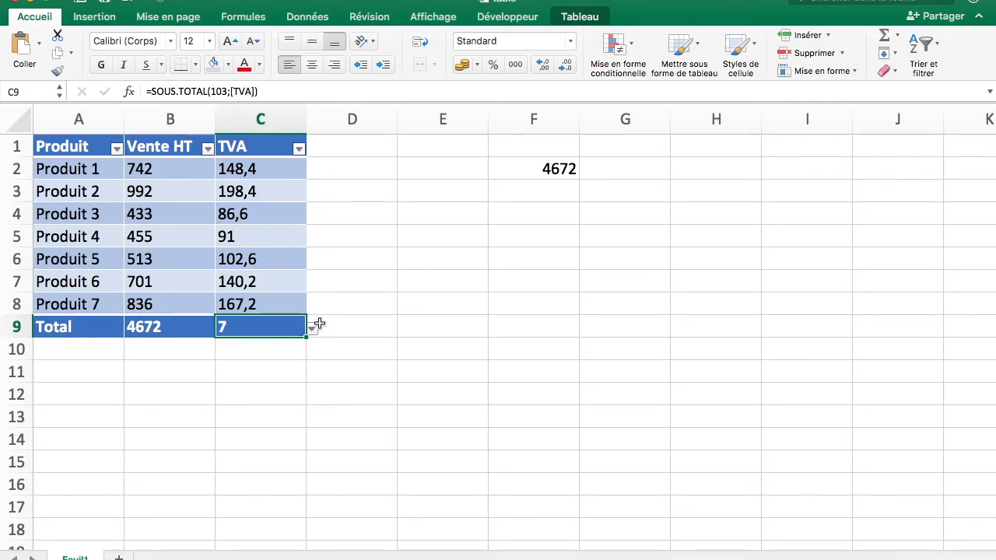
key("Delete")
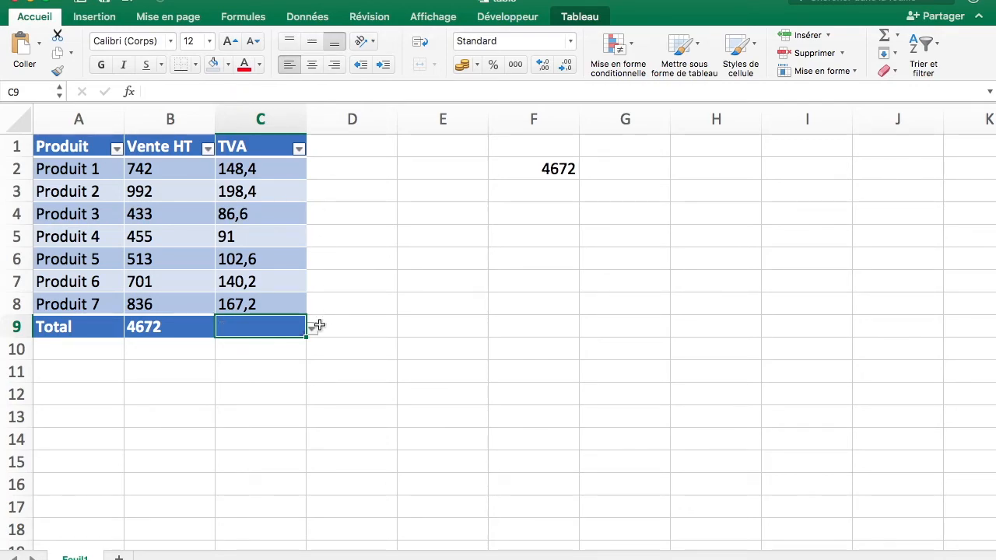
left_click(311, 330)
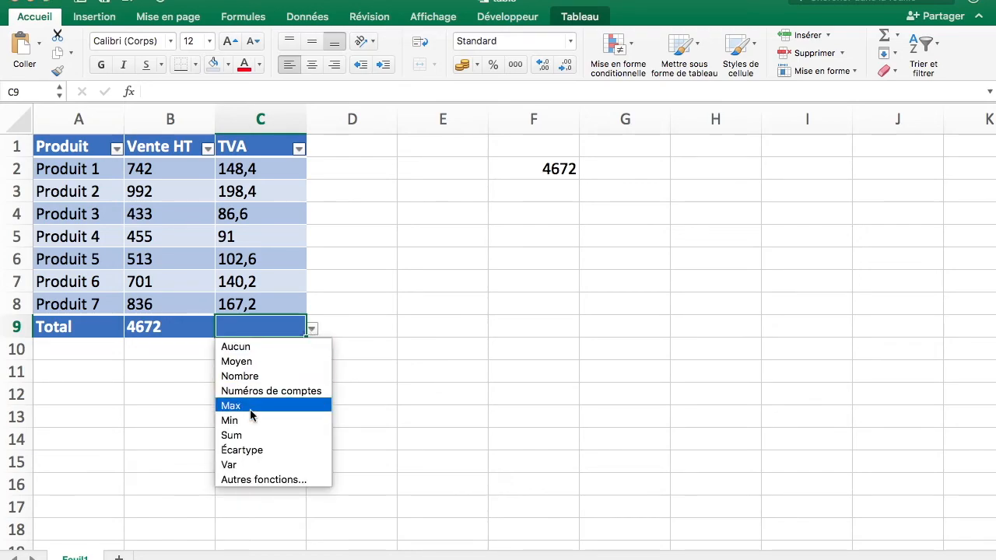
left_click(254, 435)
left_click(442, 236)
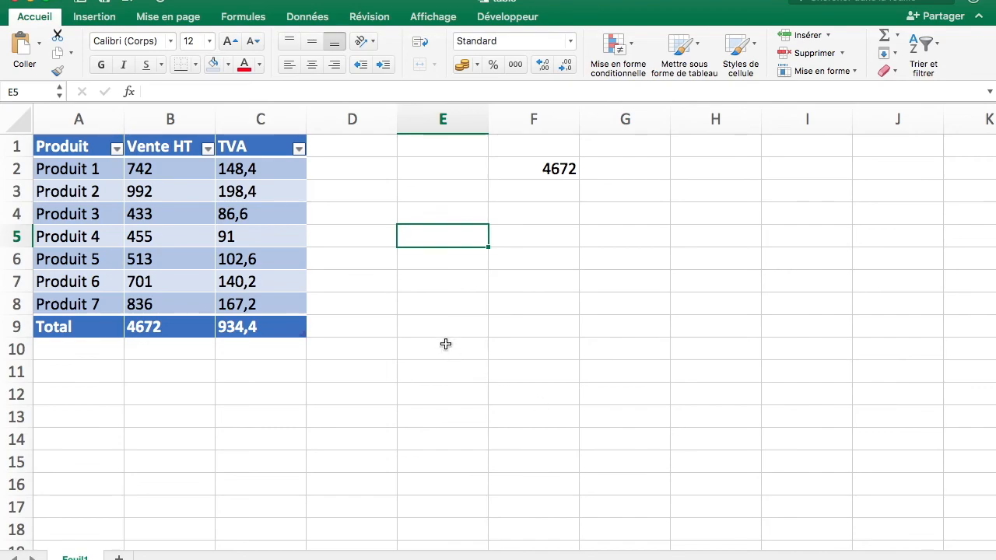
left_click(222, 220)
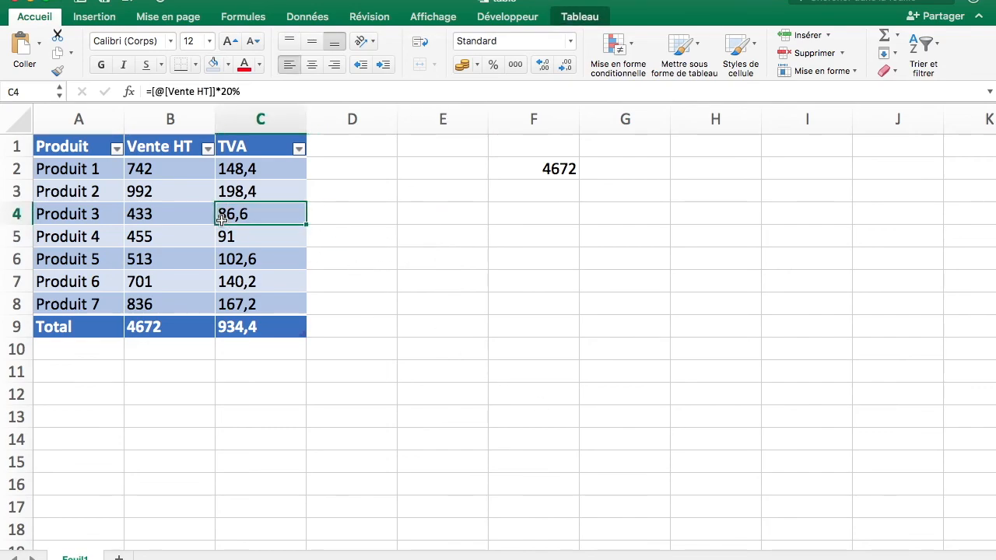